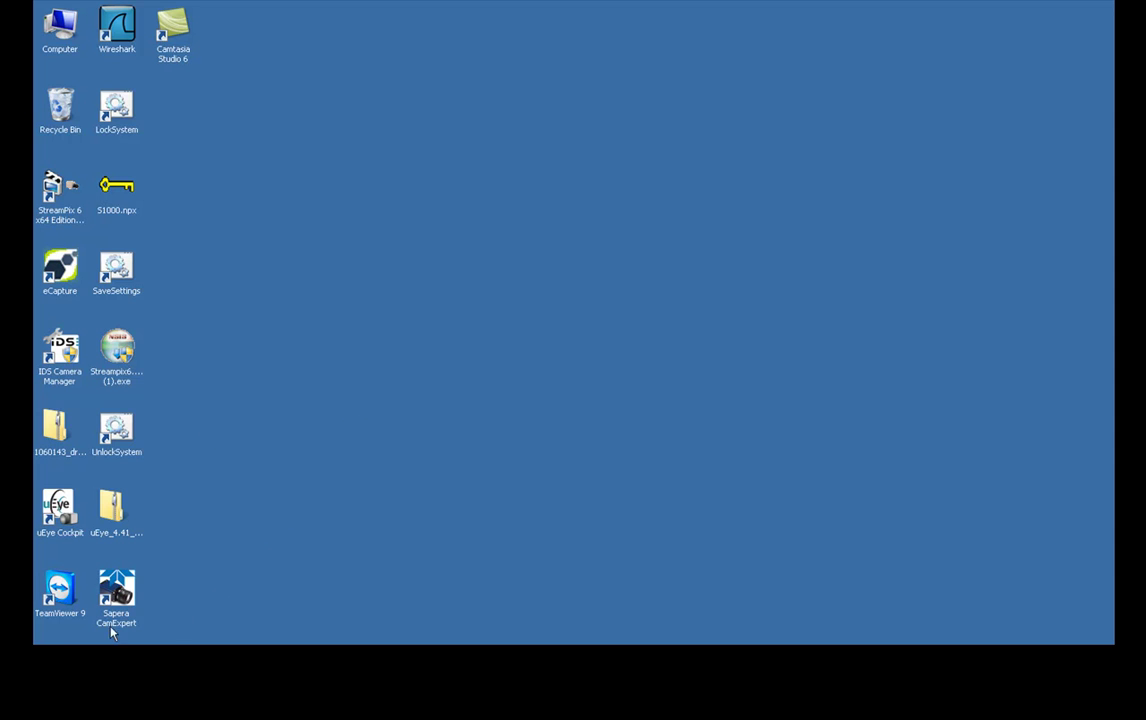
- Launch Sapera CamExpert from All Programs > Teledyne DALSA > Sapera LT in the Start menu
key("super")
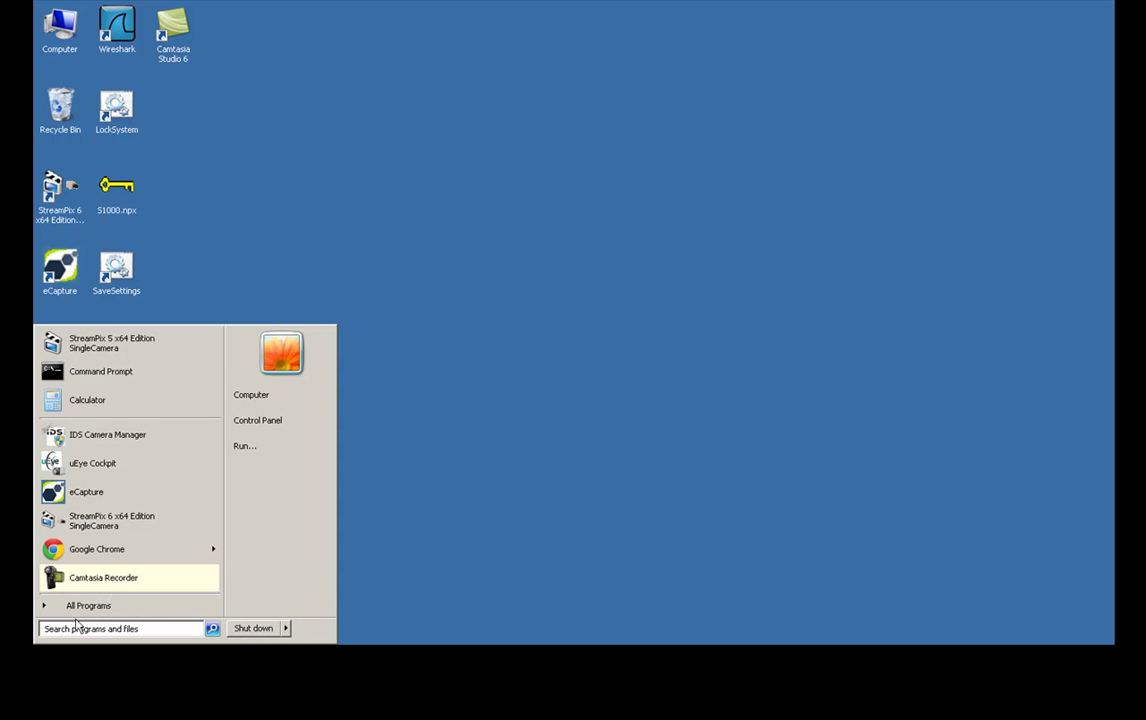
left_click(89, 605)
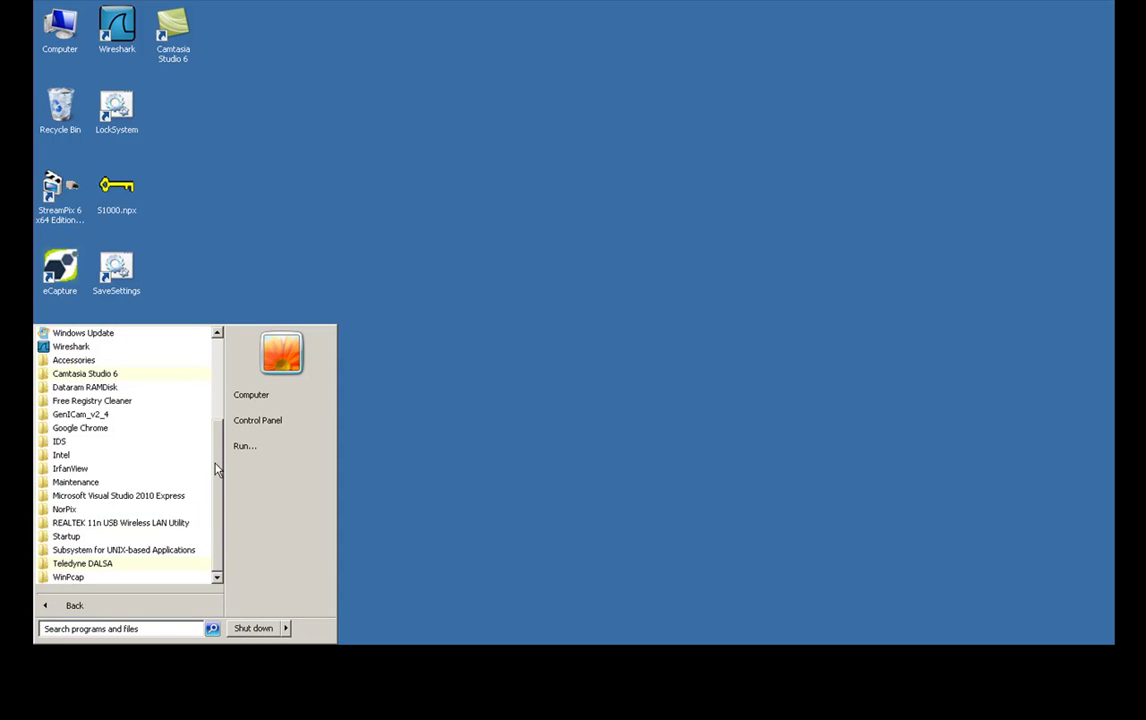
left_click(88, 563)
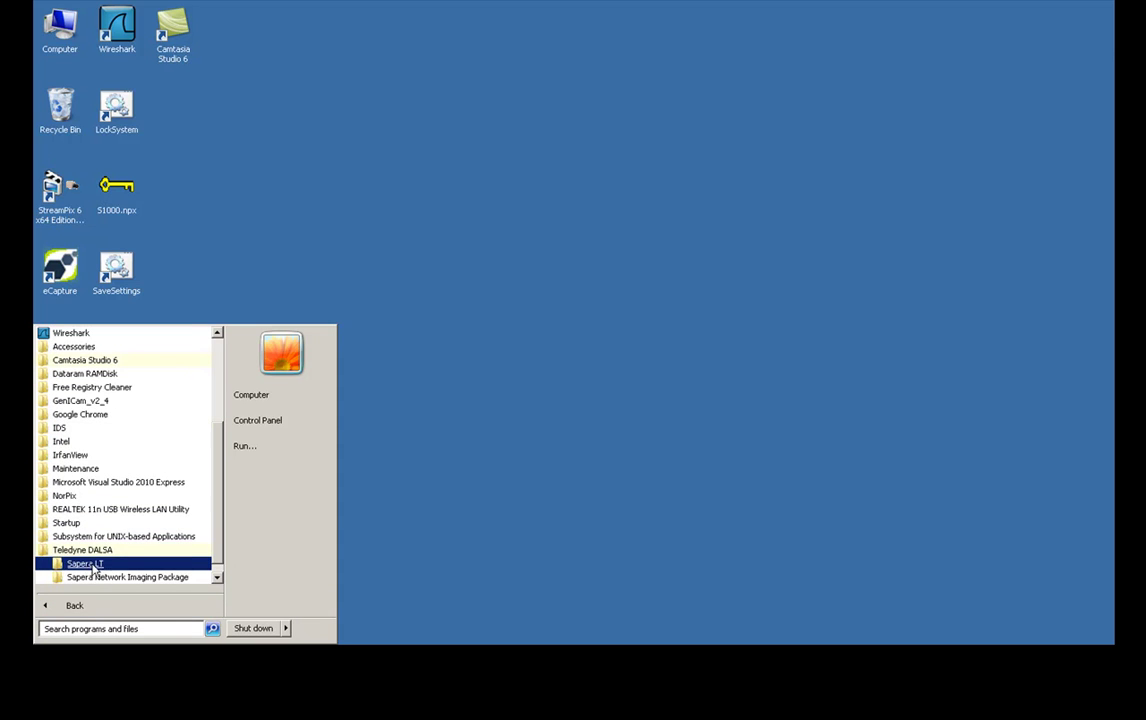
left_click(87, 566)
scroll(208, 513, "down", 1)
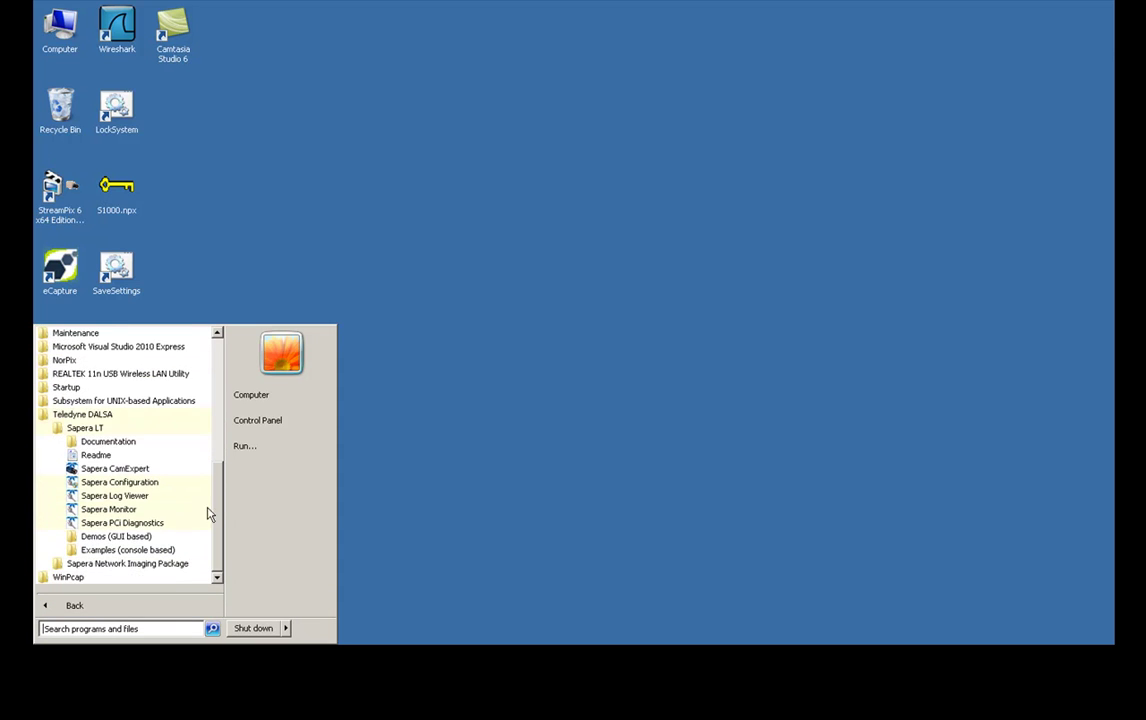
left_click(133, 476)
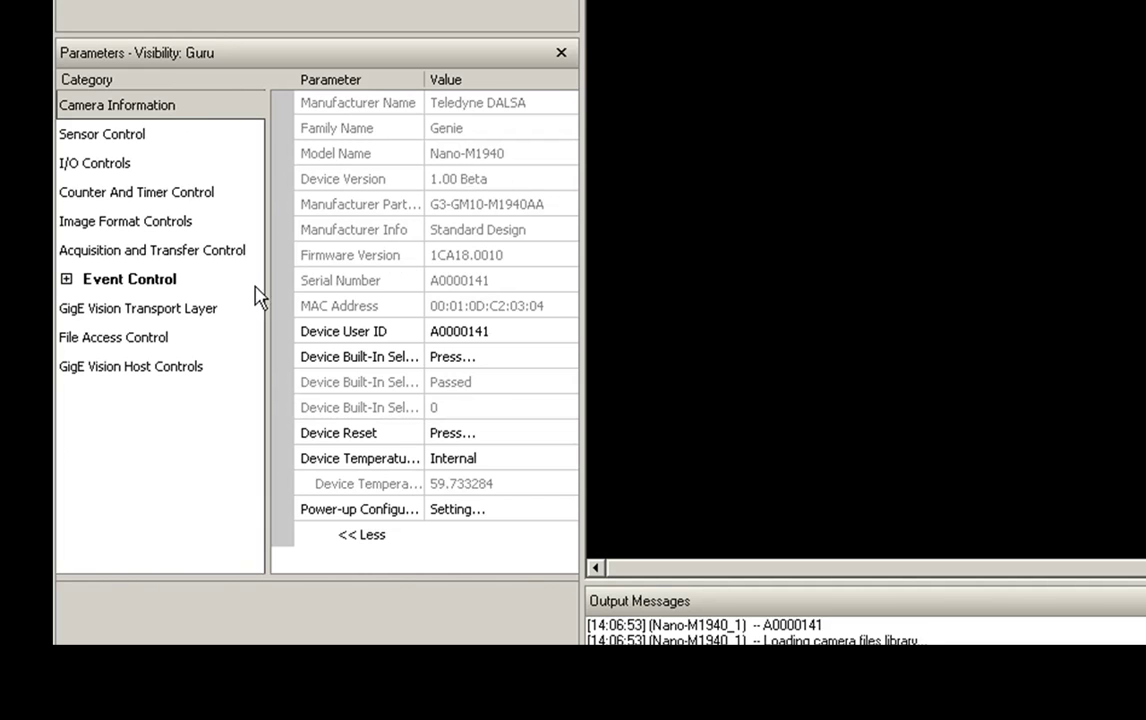
- Look through the Sensor Control, I/O and Image Format parameter categories, ending on Sensor Control
left_click(103, 137)
left_click(107, 166)
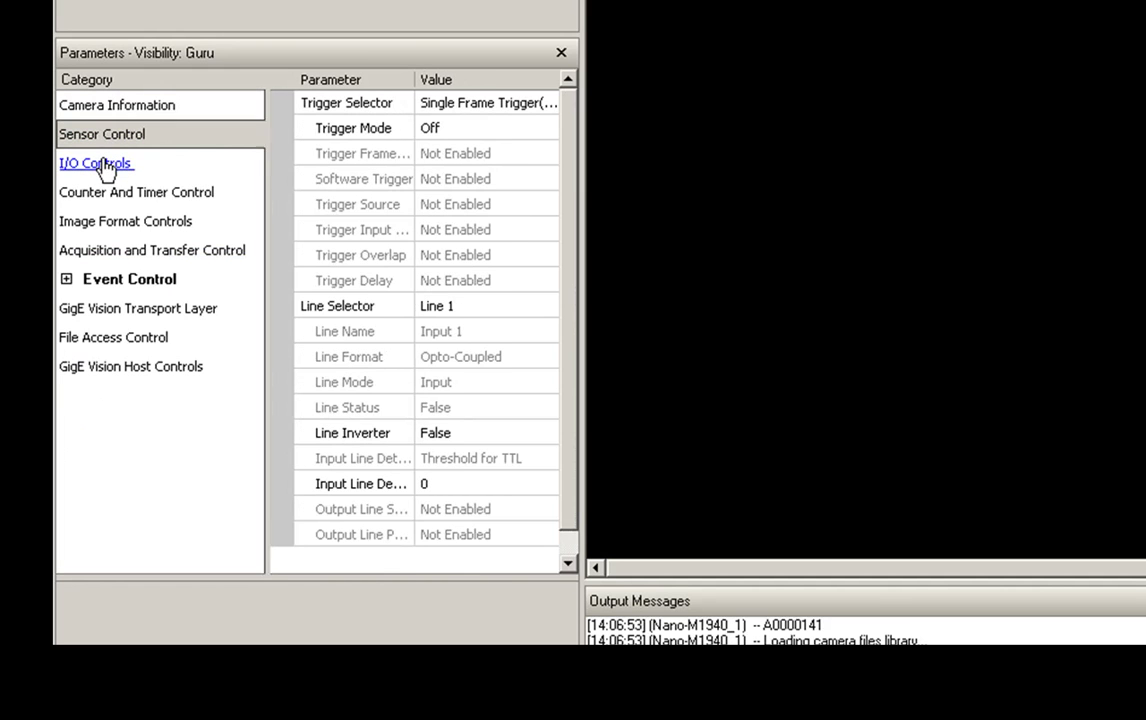
left_click(101, 224)
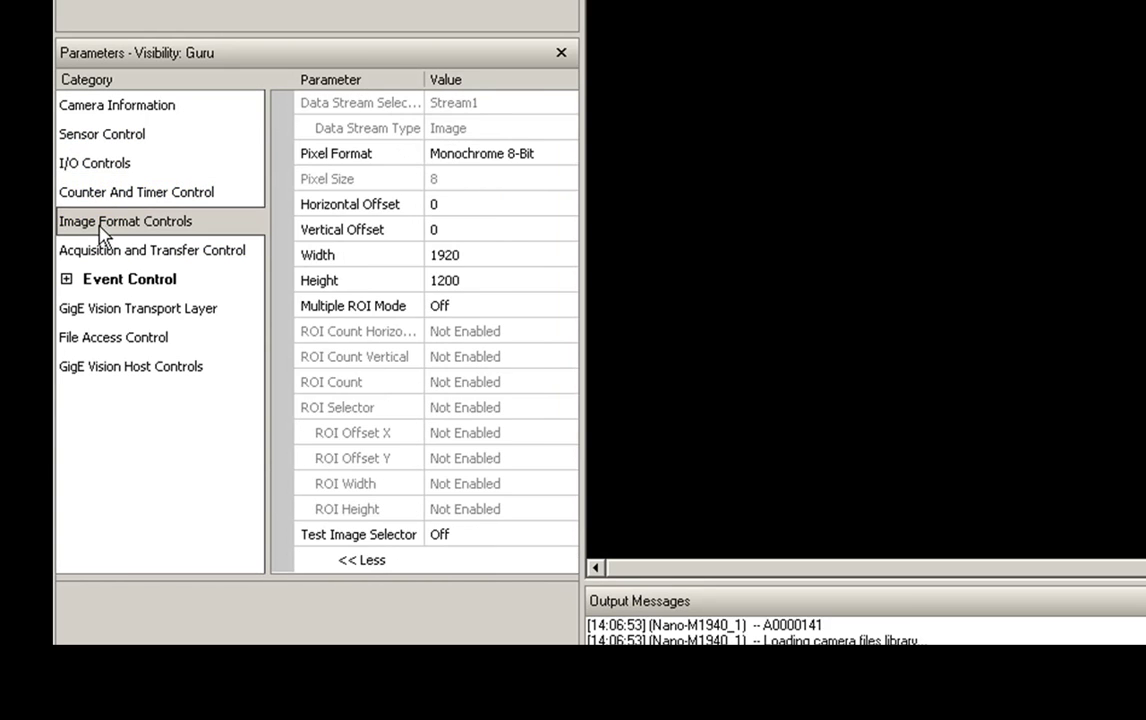
left_click(120, 137)
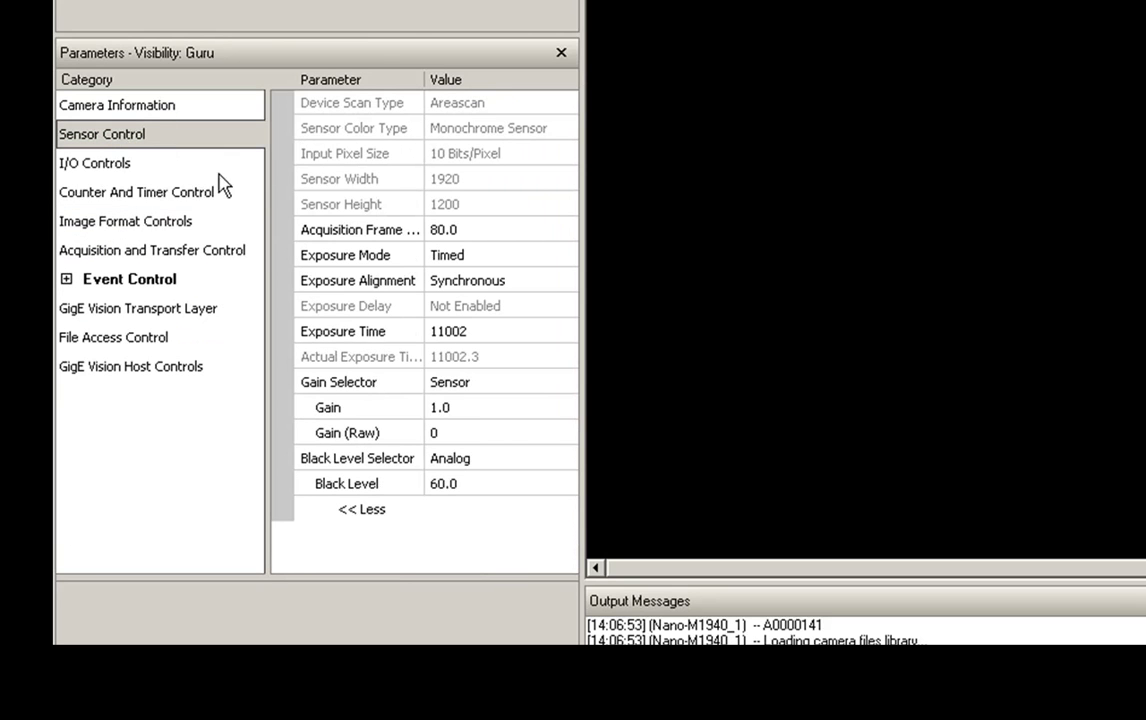
- Change Acquisition Frame Rate from 80 to 52, then briefly Grab live images and Freeze
left_click(466, 230)
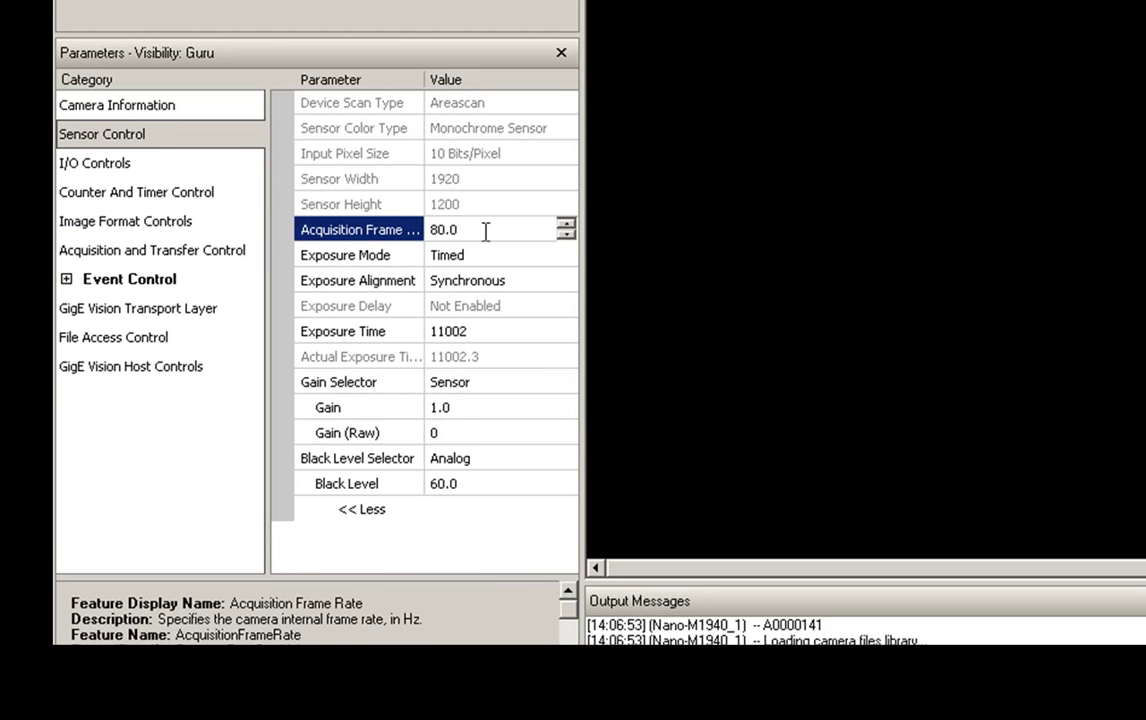
left_click_drag(431, 230, 501, 235)
type("52")
key("Return")
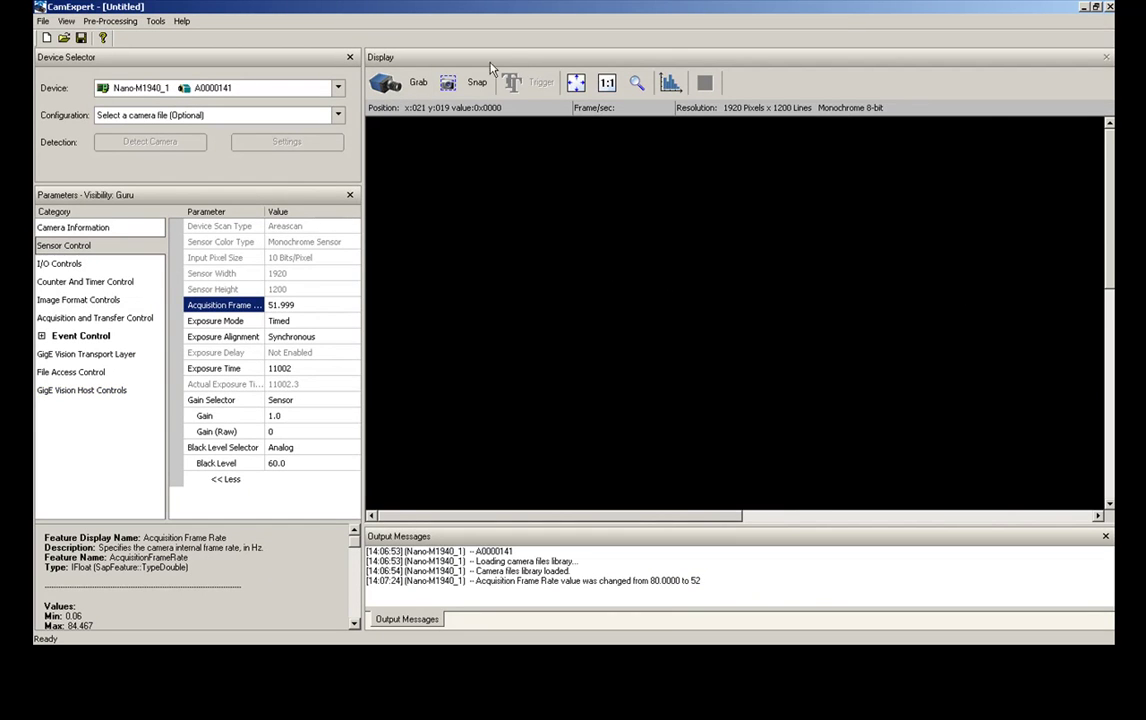
left_click(405, 88)
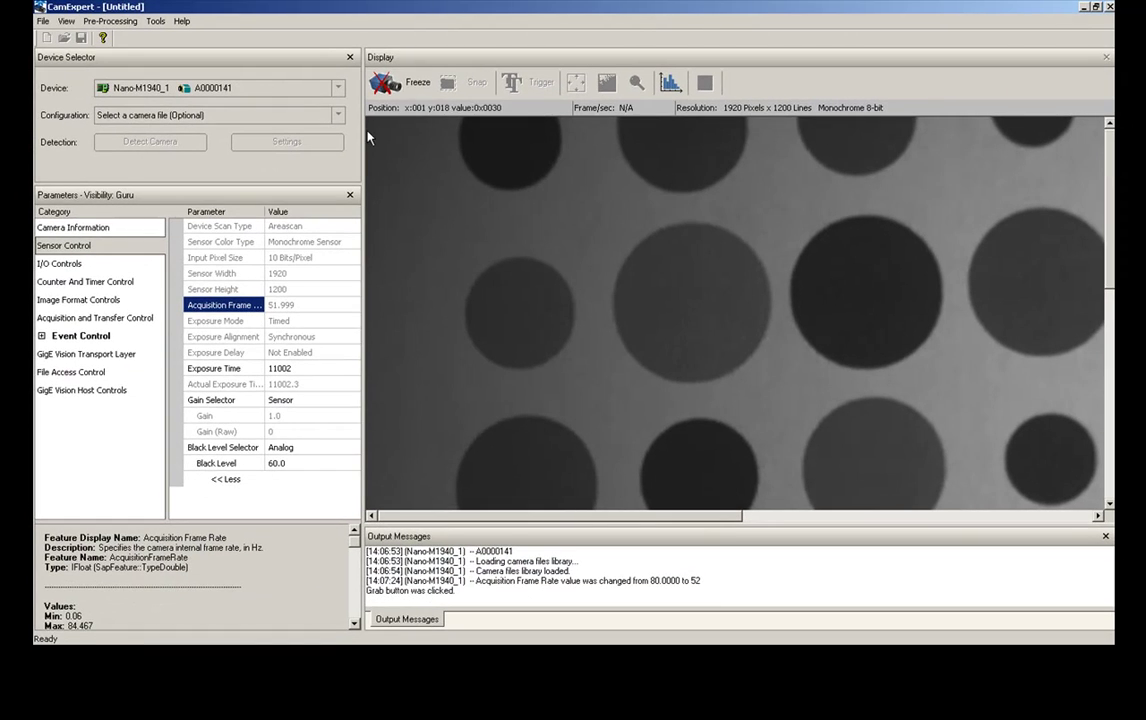
left_click(400, 82)
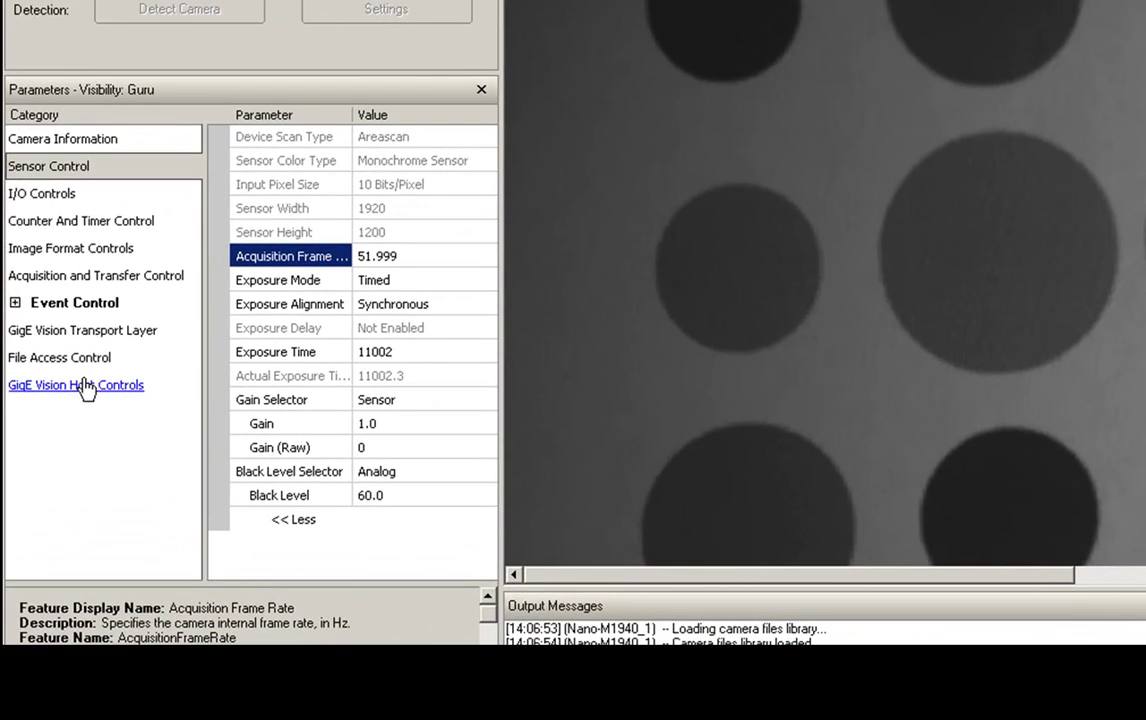
- Set Turbo Transfer Mode to False in GigE Vision Host Controls
left_click(87, 386)
left_click(396, 257)
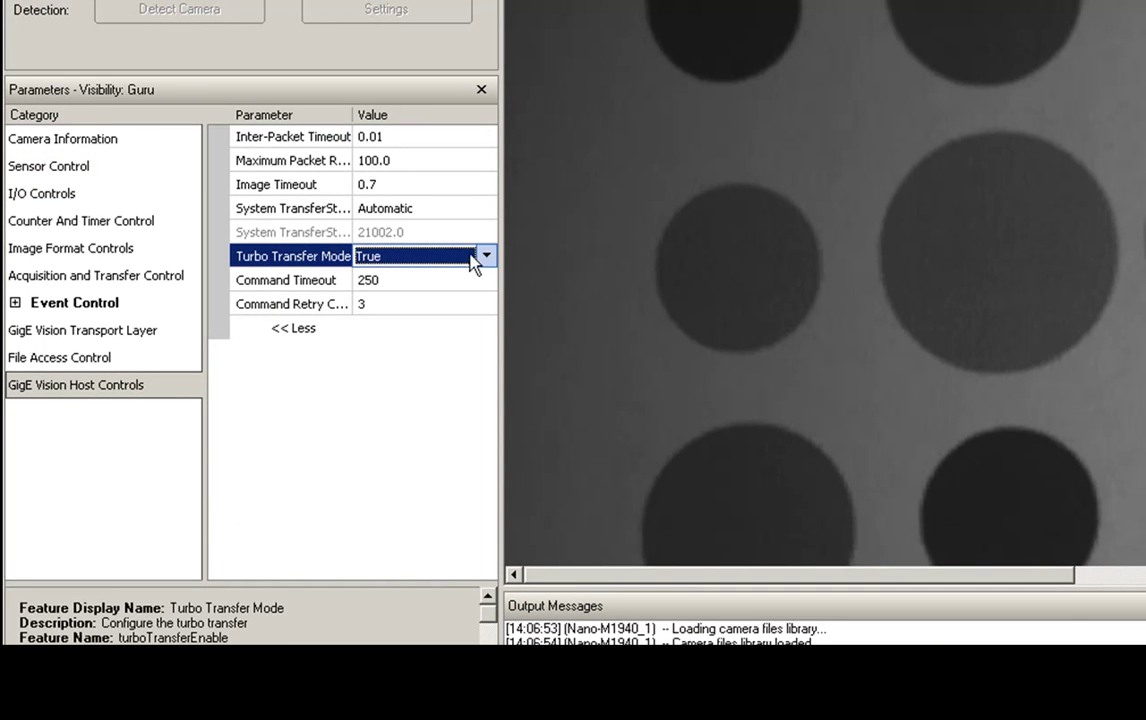
left_click(486, 258)
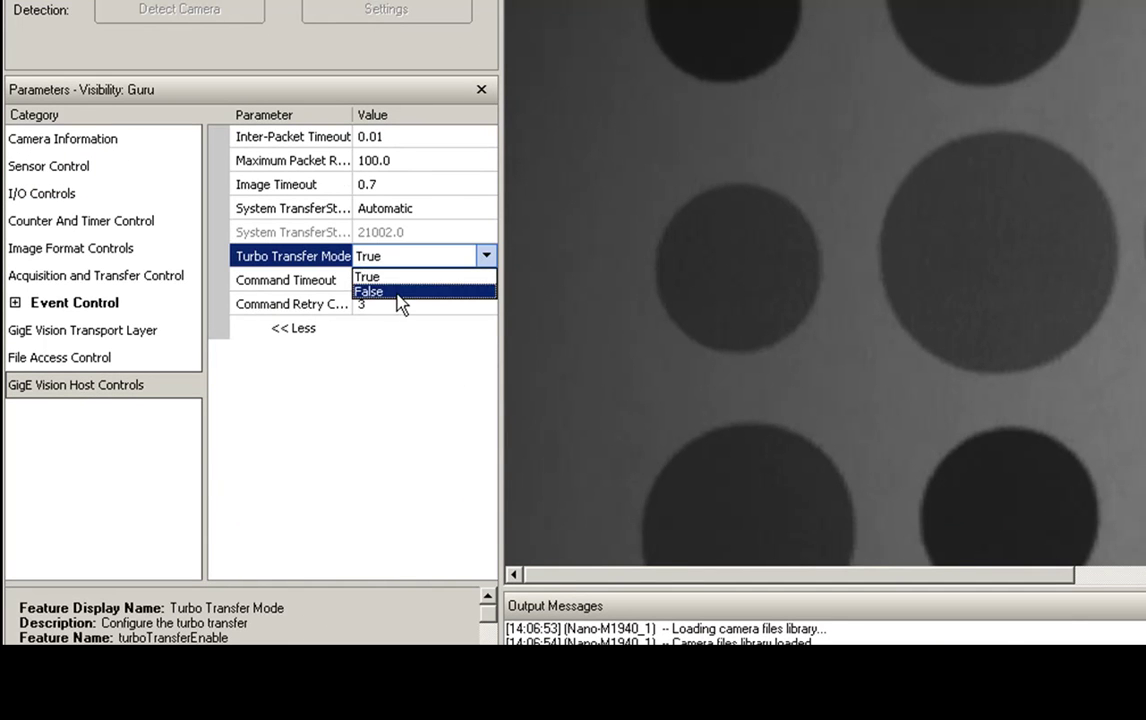
left_click(400, 292)
left_click(486, 256)
left_click(413, 278)
left_click(486, 256)
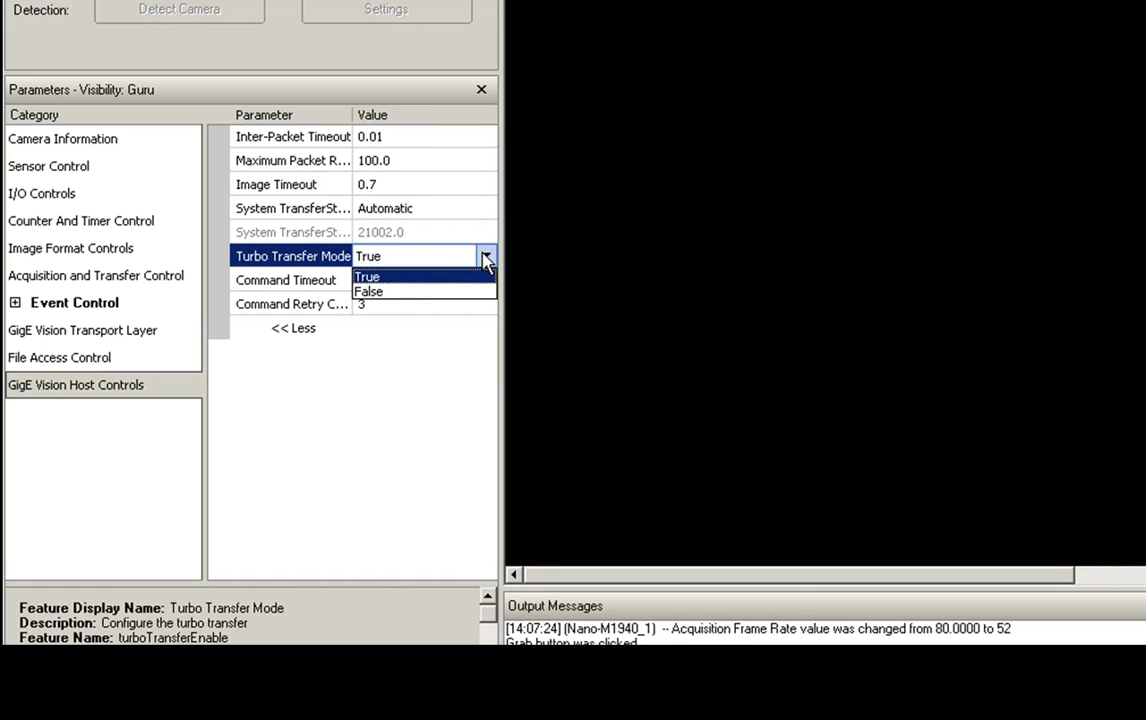
left_click(412, 291)
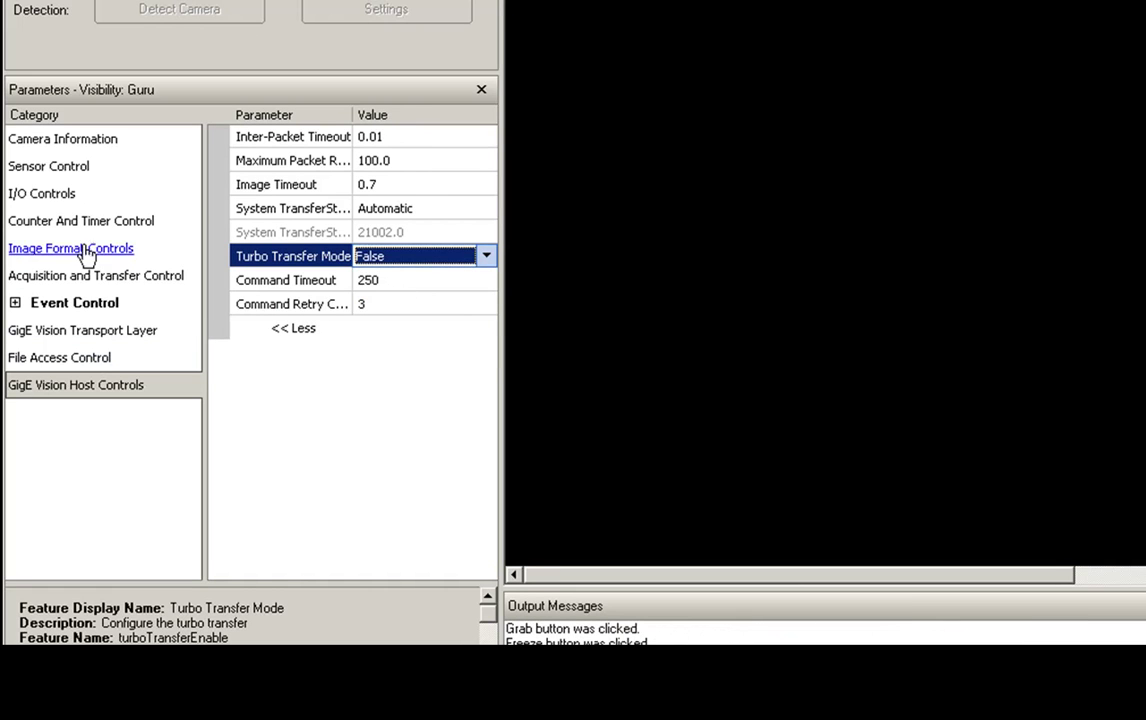
- Replace the 51.999 Acquisition Frame Rate in Sensor Control with 65
left_click(74, 168)
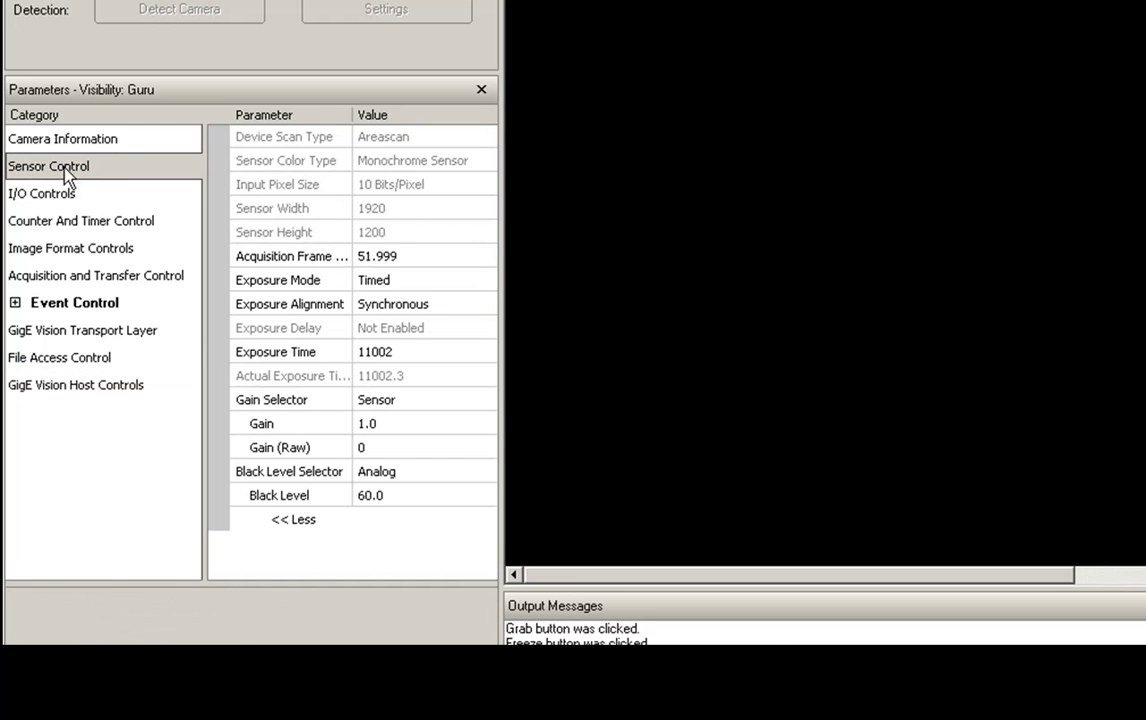
left_click(412, 256)
left_click_drag(430, 254, 312, 254)
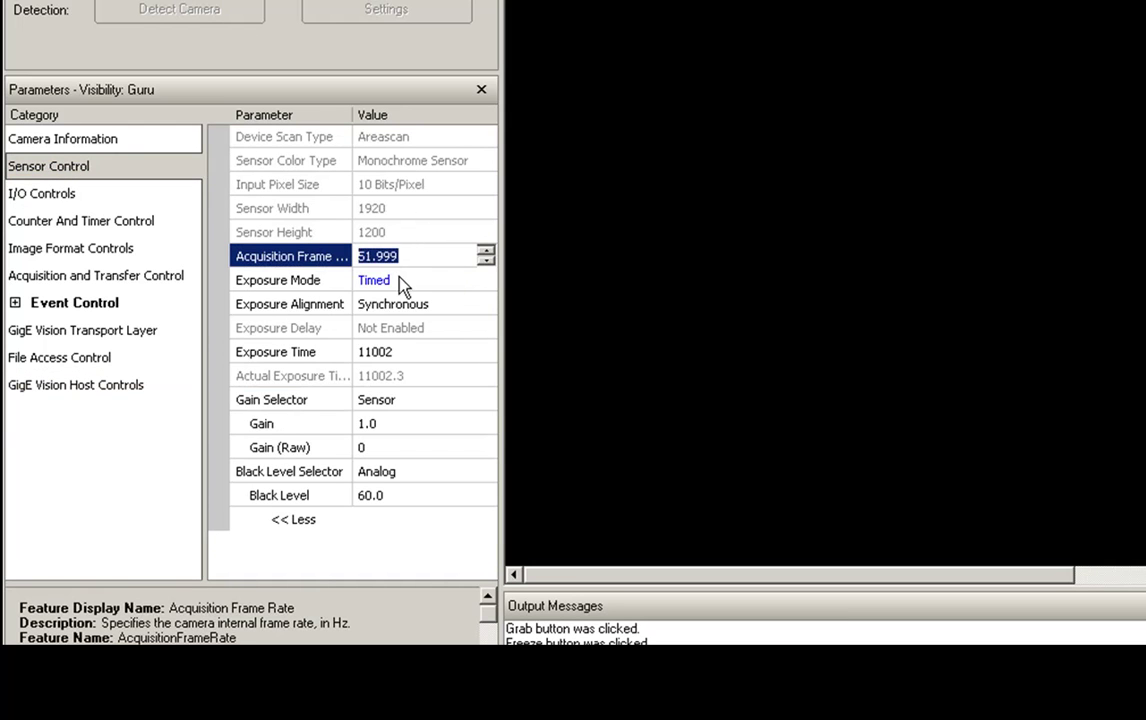
type("65")
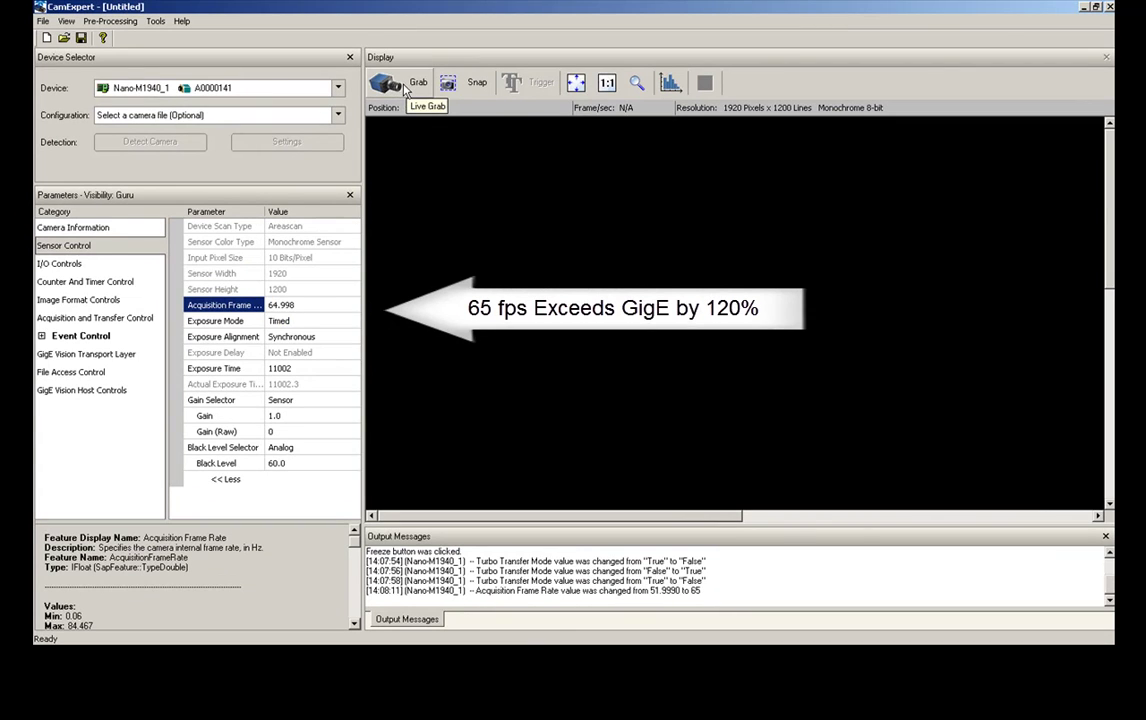
- Grab live at 65 fps with turbo off, producing Buffer Incomplete bandwidth errors
left_click(401, 86)
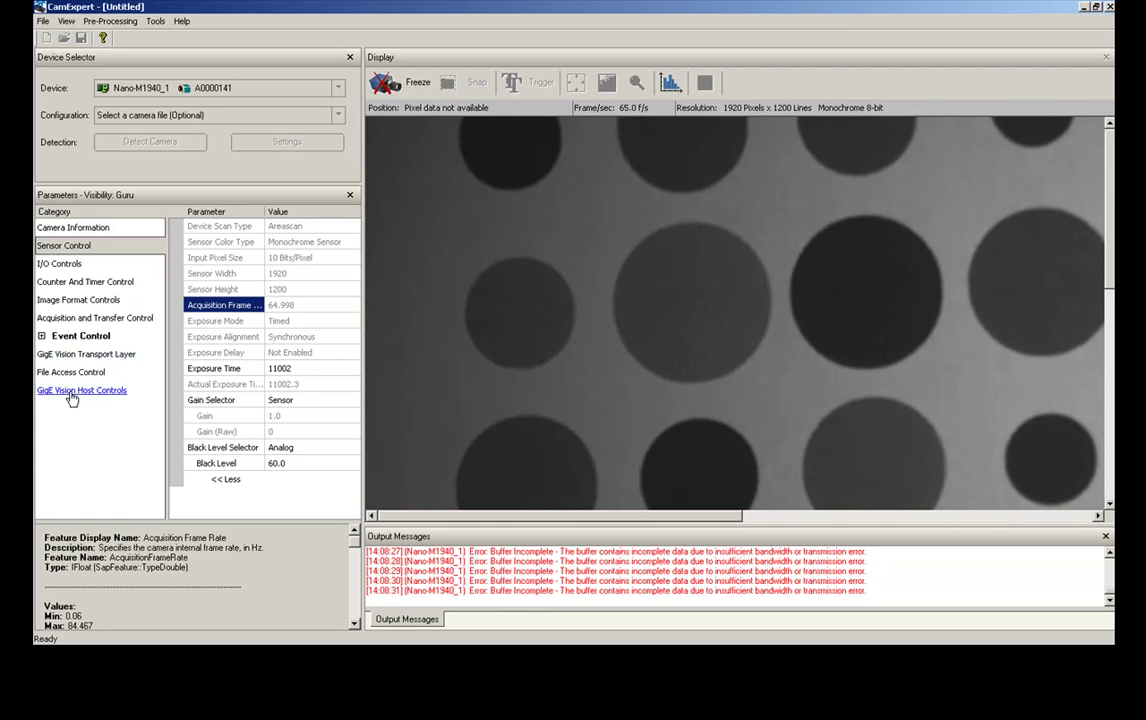
- Freeze the stream, set Turbo Transfer Mode to True, and Grab again at 65 fps
left_click(397, 85)
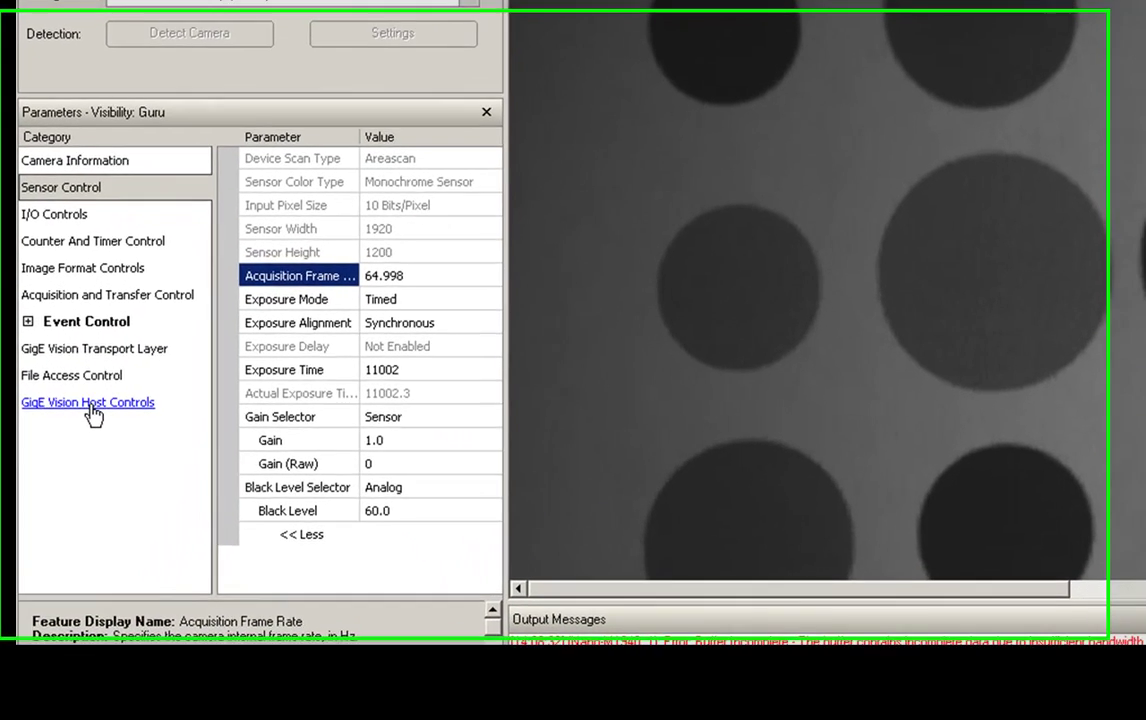
left_click(89, 405)
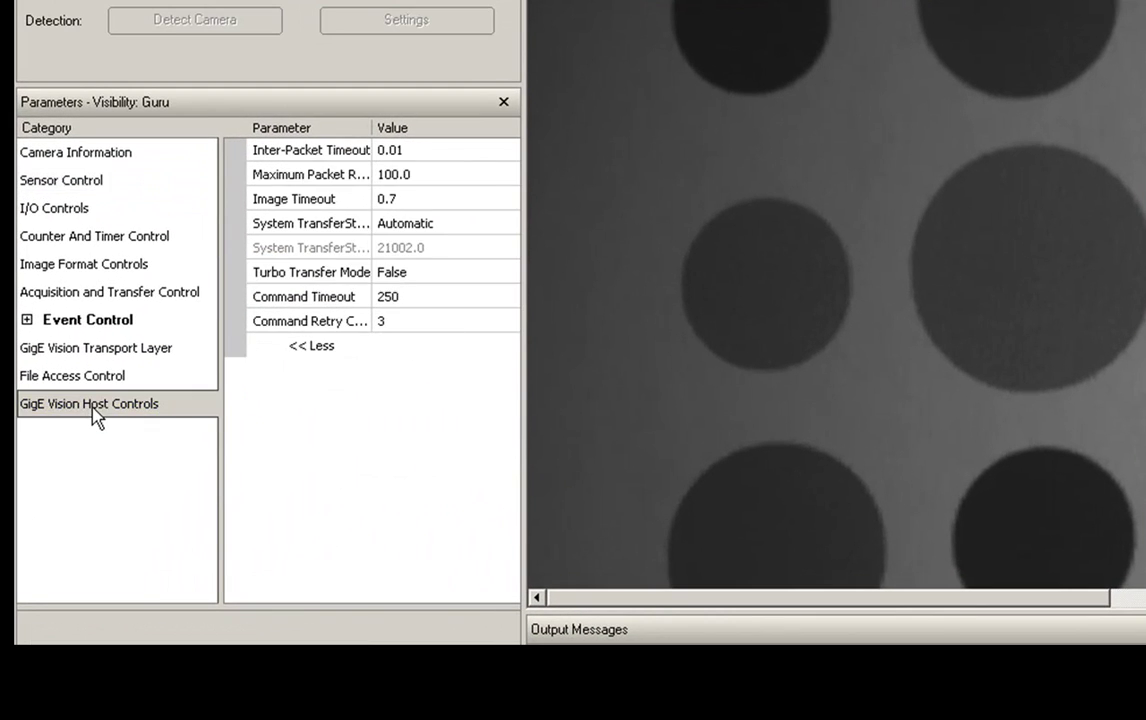
left_click(419, 278)
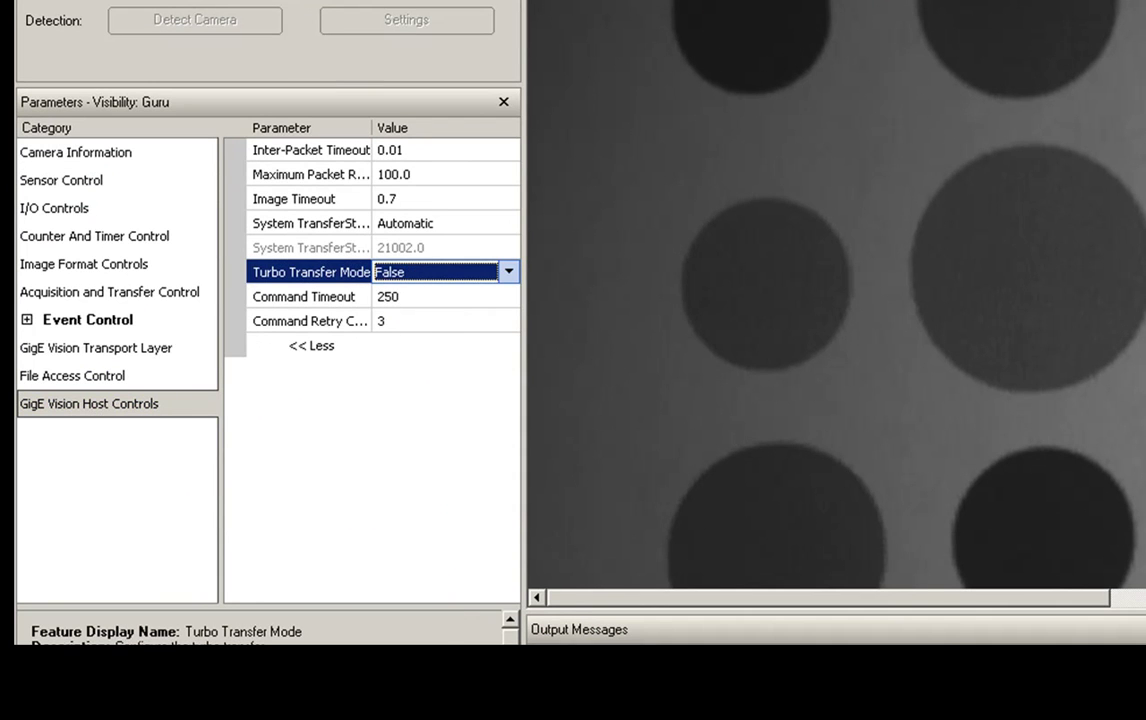
left_click(509, 273)
left_click(446, 294)
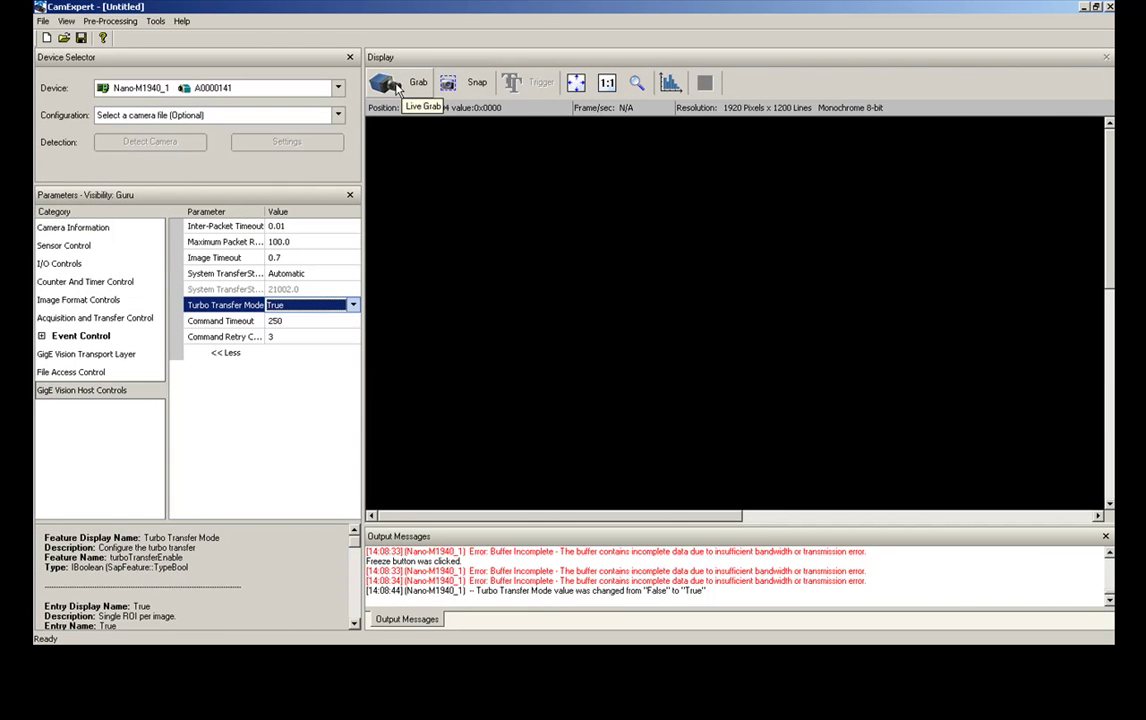
left_click(393, 86)
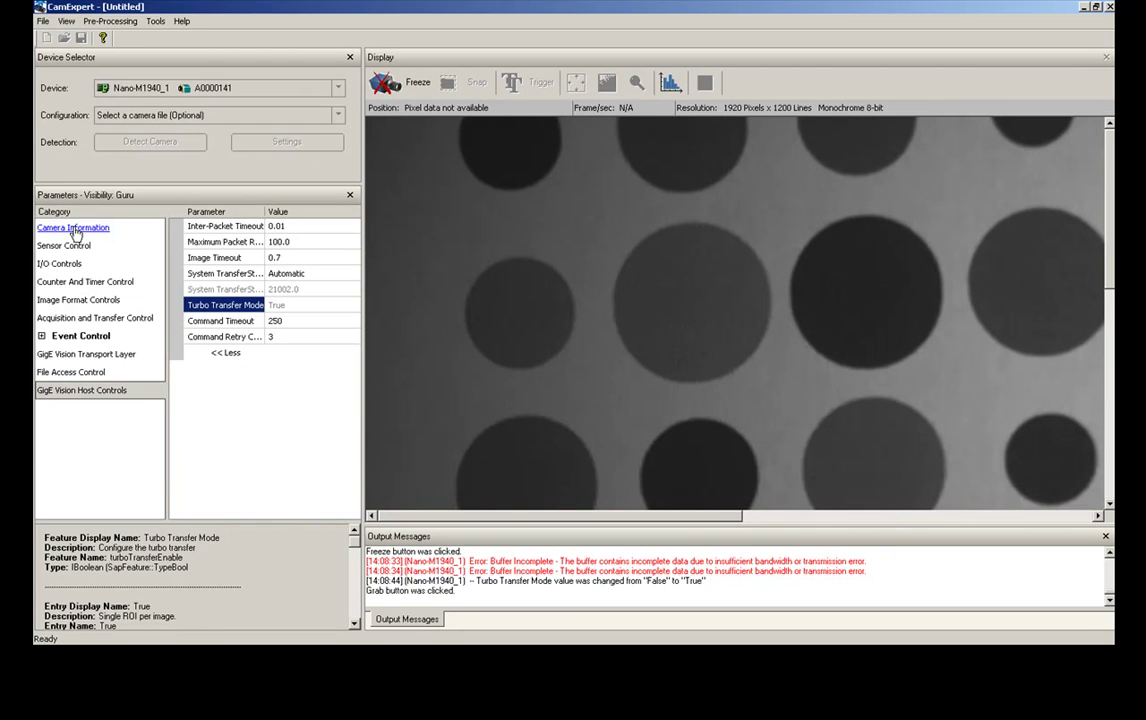
- Freeze, change Acquisition Frame Rate from 64.998 to 80, and restart live Grab
left_click(89, 248)
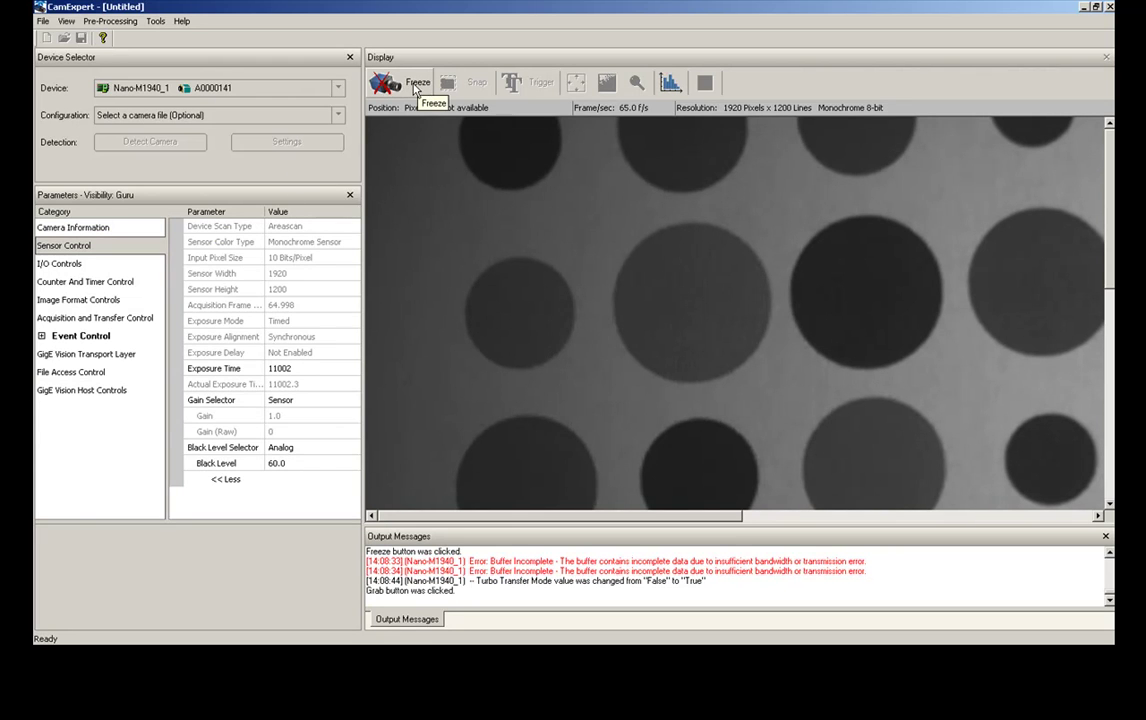
left_click(416, 88)
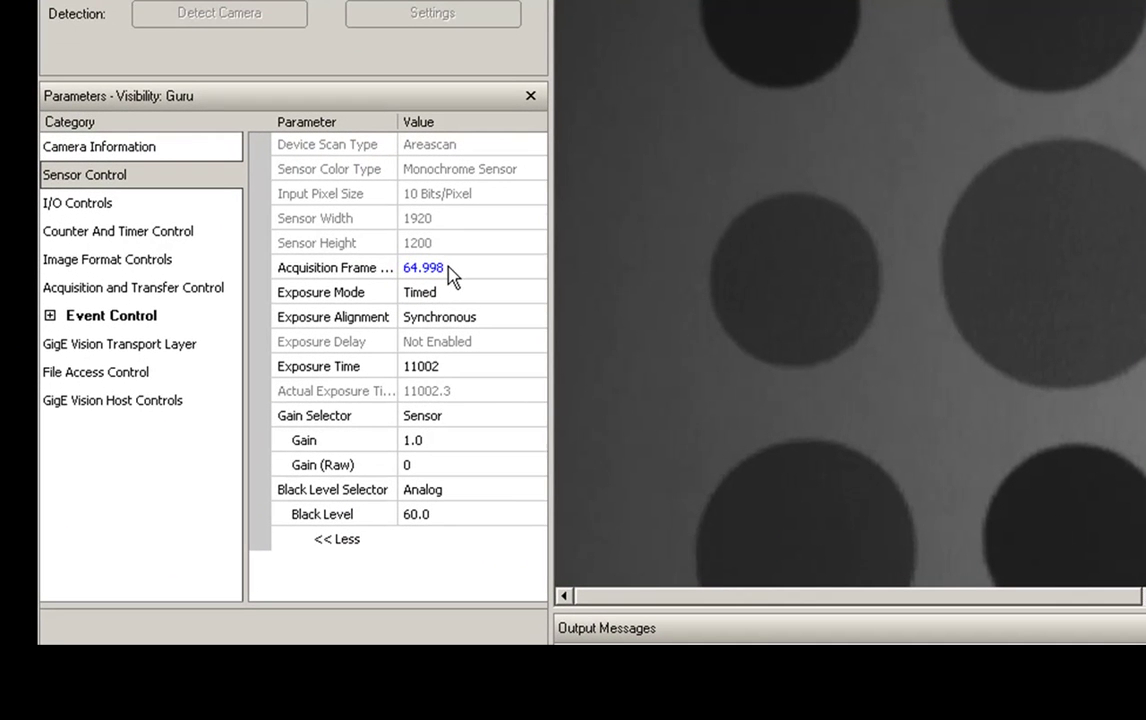
left_click(452, 269)
left_click_drag(455, 268, 379, 271)
type("80")
key("Return")
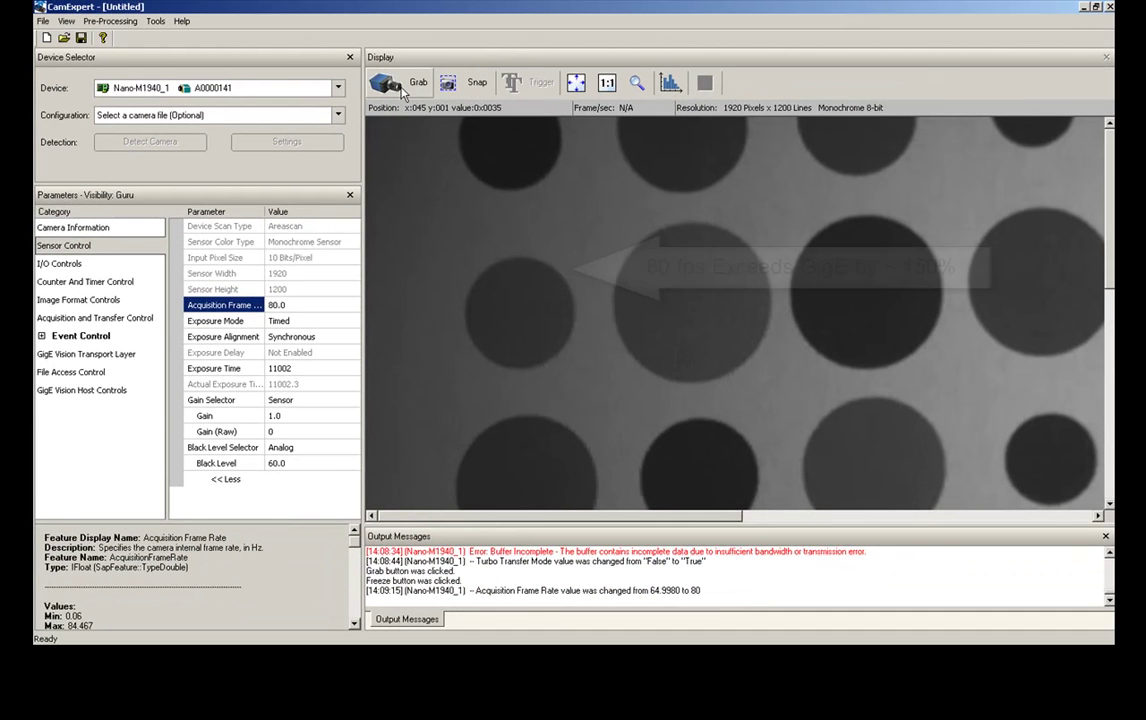
left_click(403, 86)
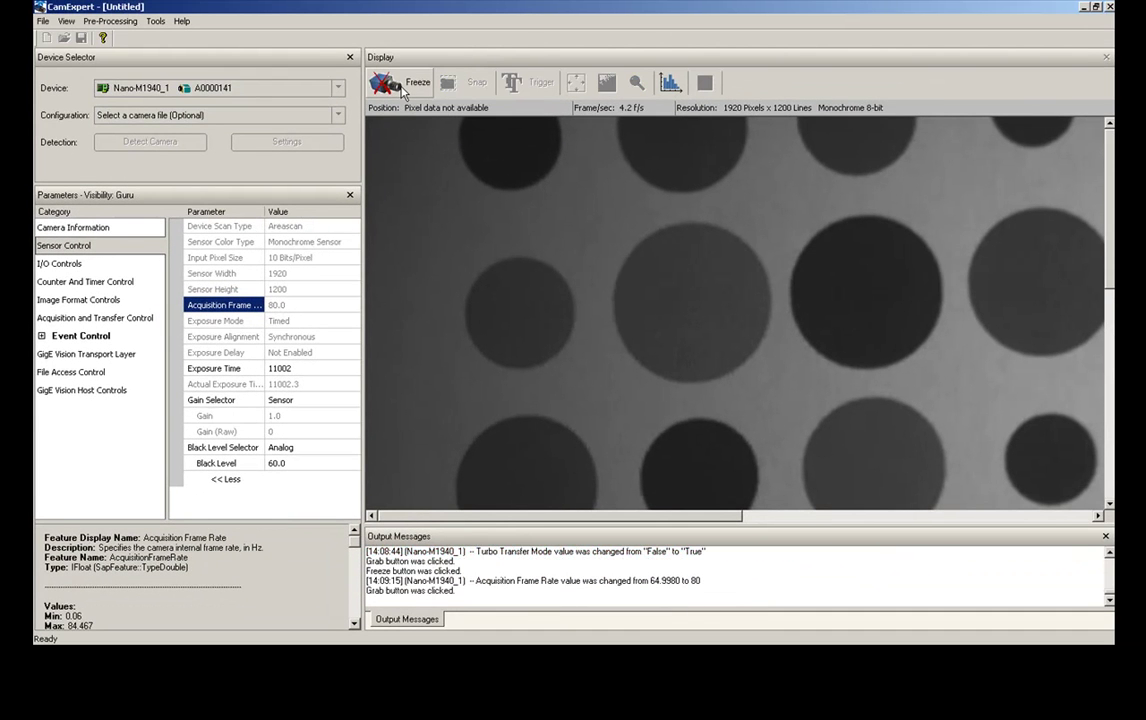